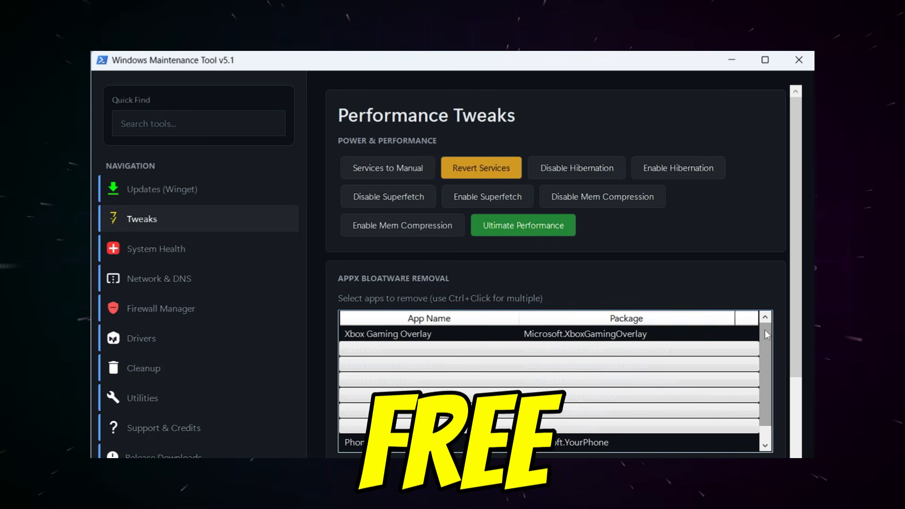
scroll(807, 385, down, 5)
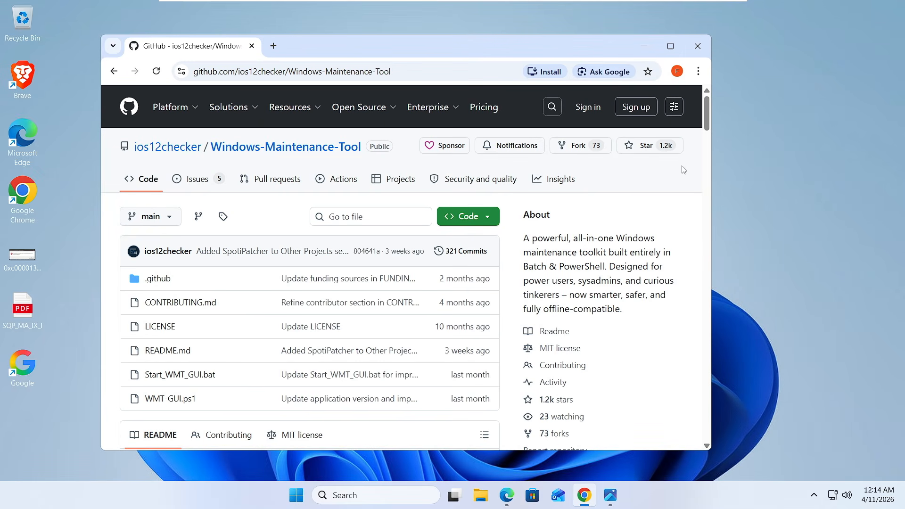
Step: Read through the features list in the README of the Windows-Maintenance-Tool repository on GitHub
drag(477, 53, 535, 60)
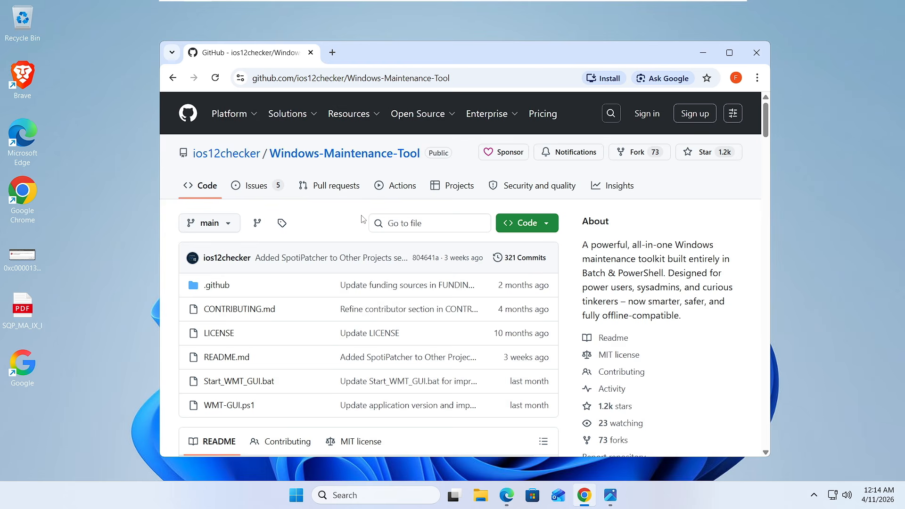
scroll(311, 286, down, 1)
scroll(311, 286, down, 4)
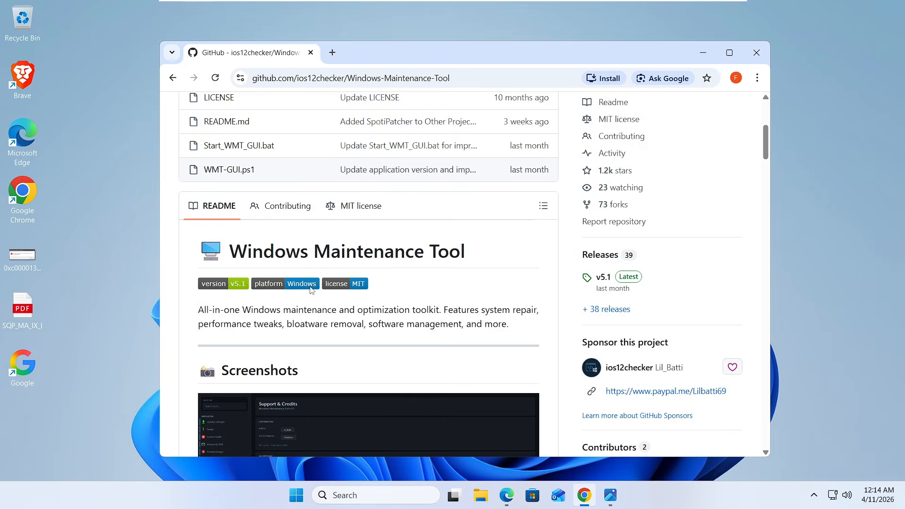
scroll(318, 303, down, 3)
scroll(317, 301, down, 4)
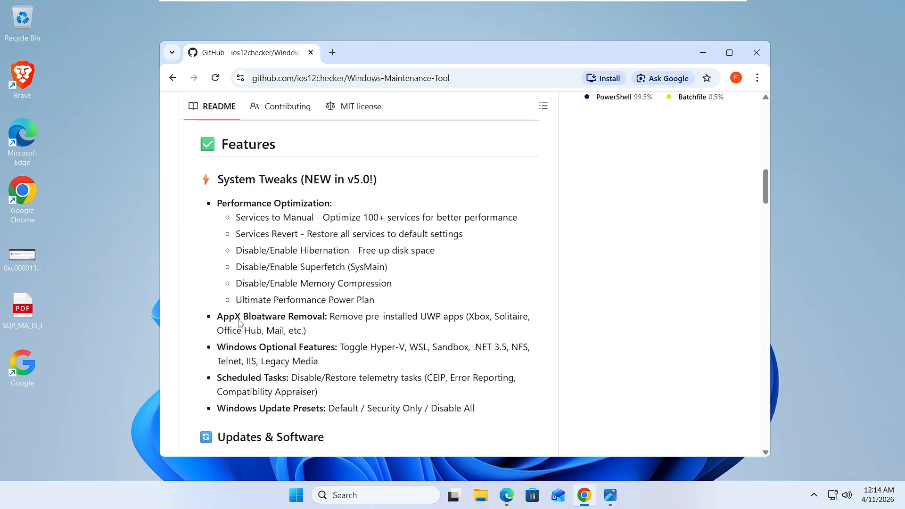
scroll(368, 282, down, 1)
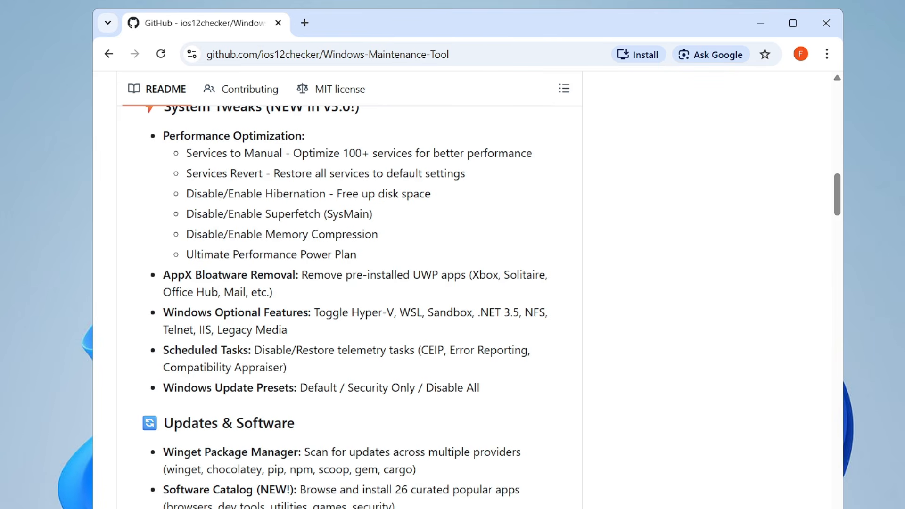
scroll(210, 388, down, 1)
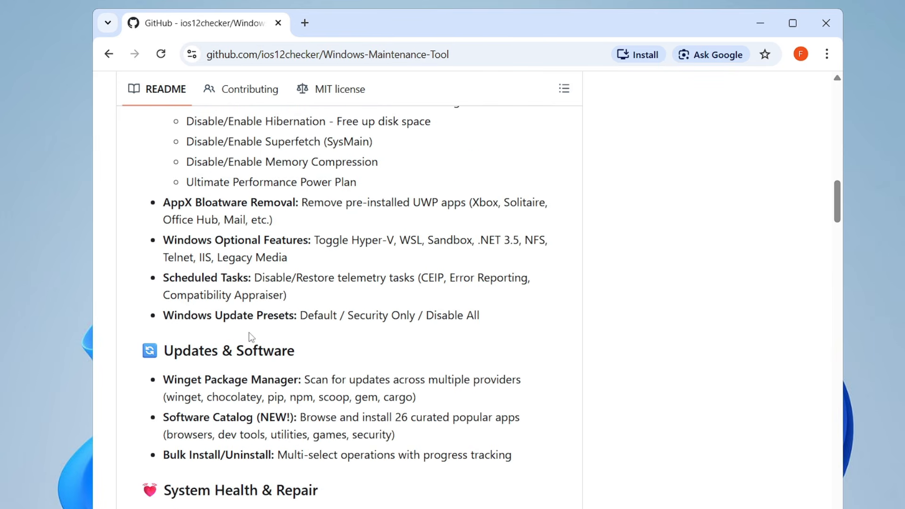
scroll(250, 337, down, 1)
scroll(251, 336, down, 2)
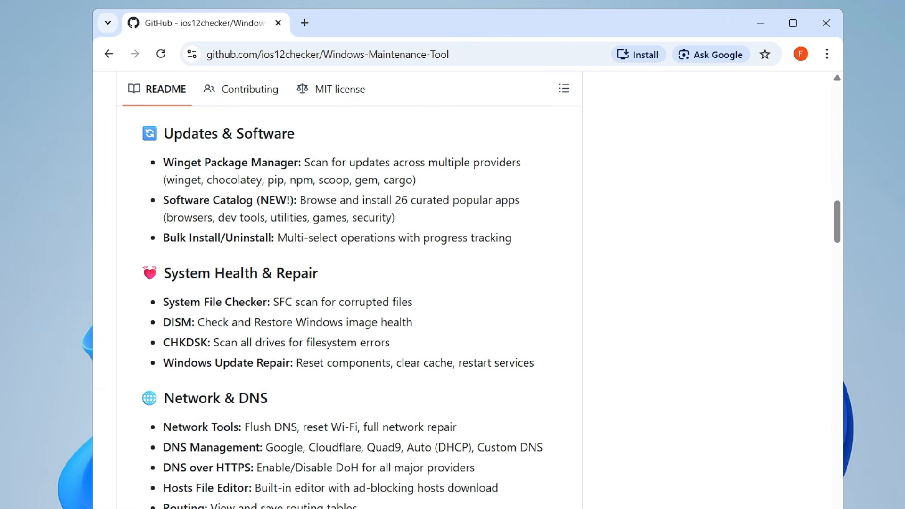
scroll(349, 293, down, 3)
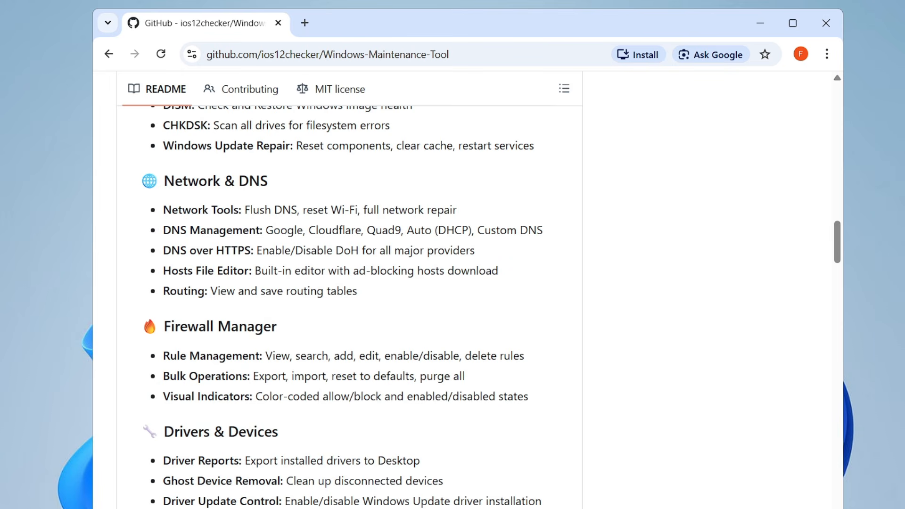
scroll(258, 298, down, 1)
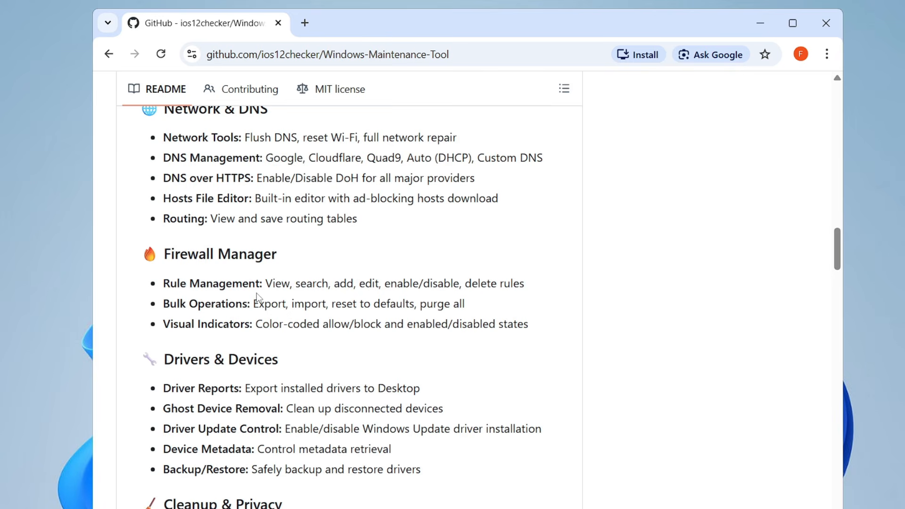
scroll(259, 298, down, 2)
scroll(257, 298, down, 2)
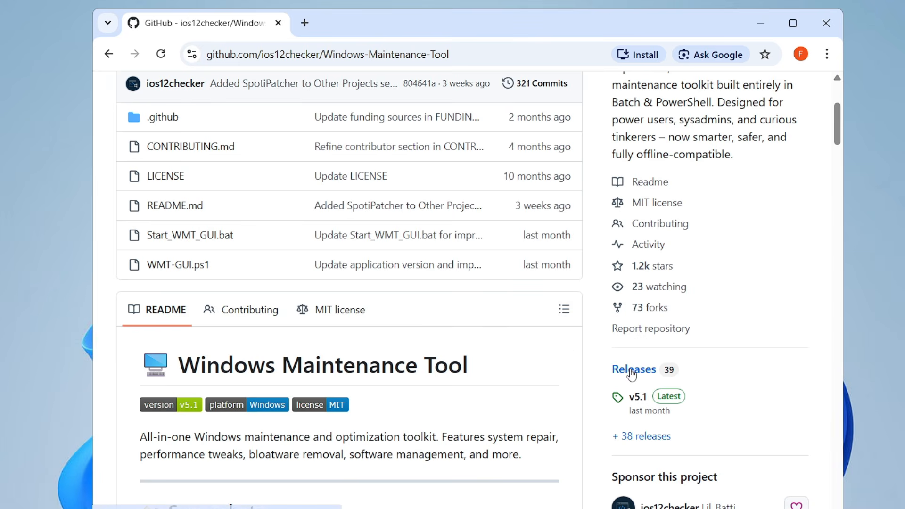
Step: Download Start_WMT_GUI.bat and WMT-GUI.ps1 from the v5.1 release and show the files in the Downloads folder
click(672, 403)
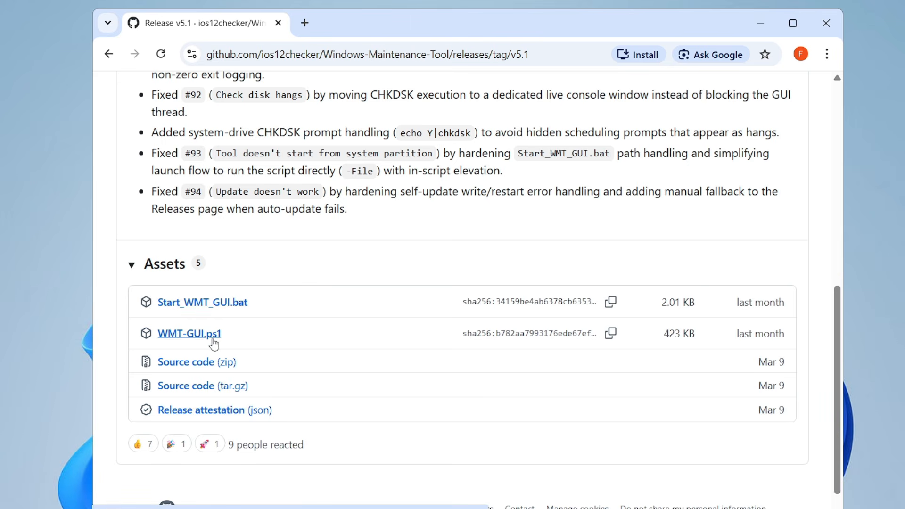
click(212, 302)
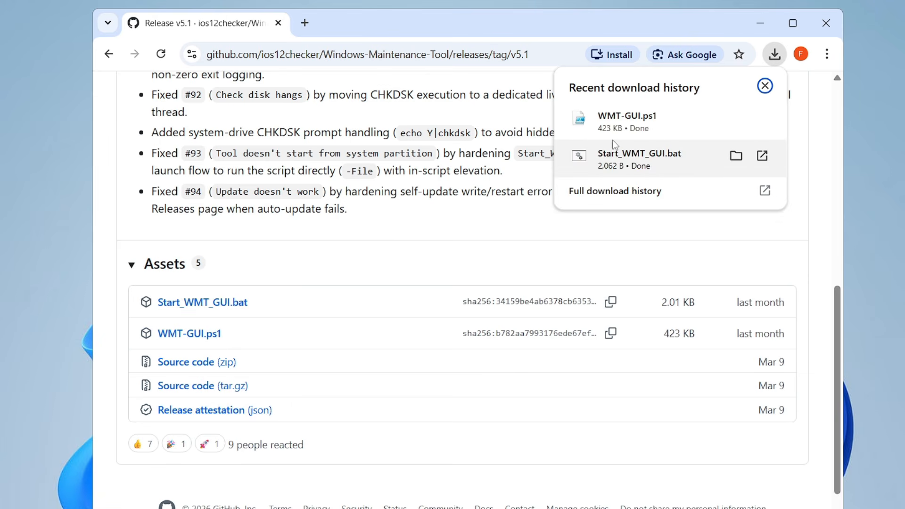
right_click(621, 126)
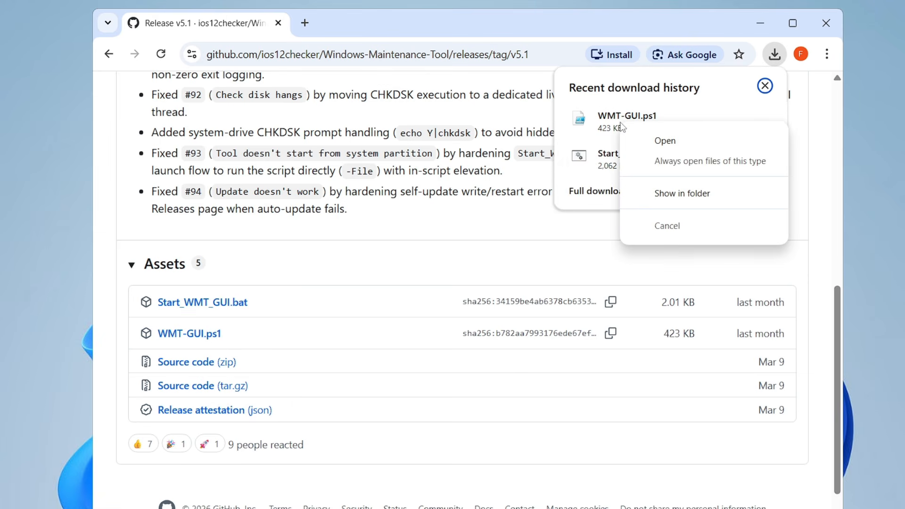
click(669, 194)
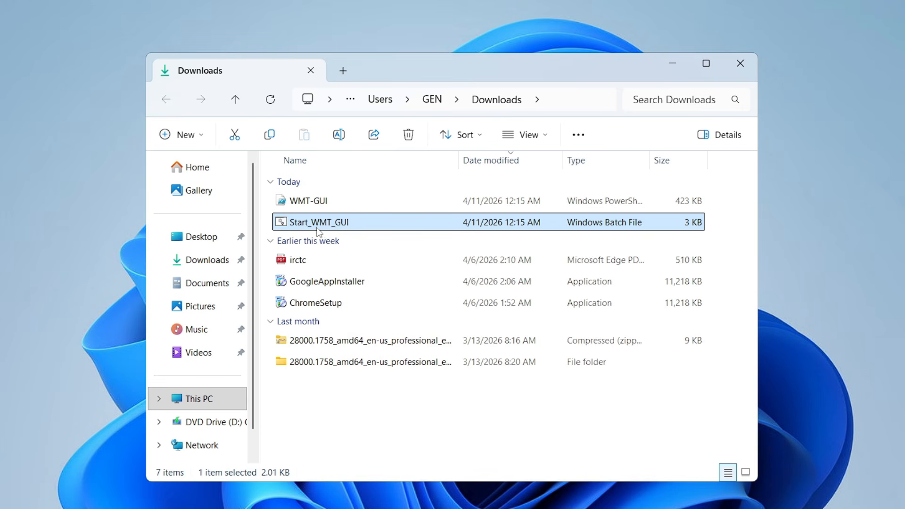
Step: Run Start_WMT_GUI.bat as administrator, accepting the security warning and the User Account Control request
right_click(349, 225)
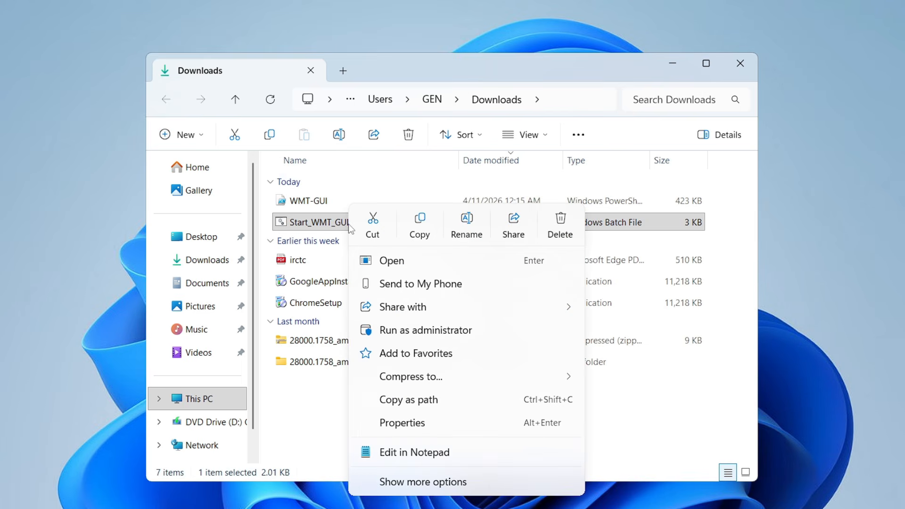
click(404, 328)
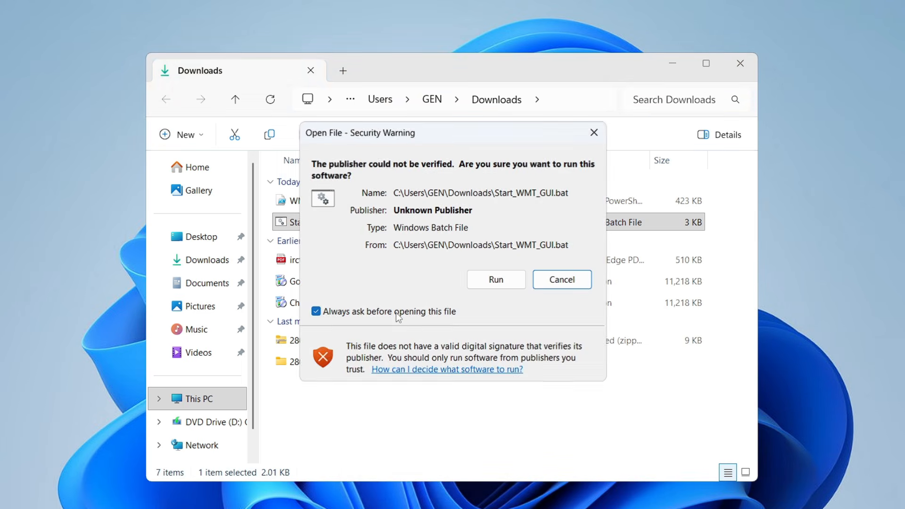
click(489, 280)
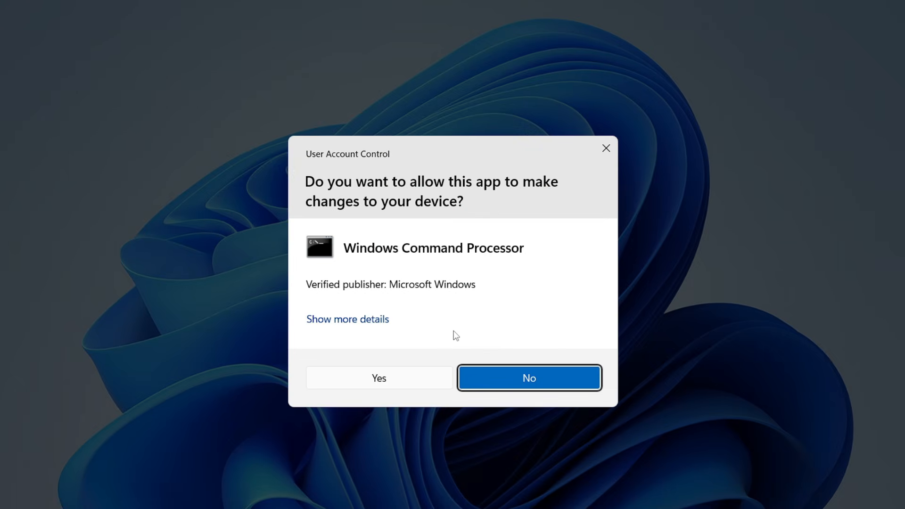
click(417, 377)
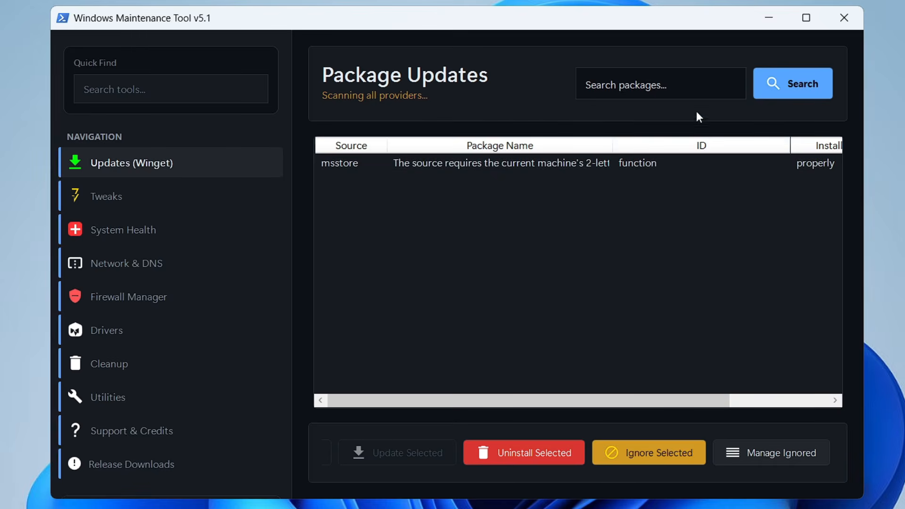
Step: Apply the Revert Services, Disable Superfetch and Disable Mem Compression performance tweaks
click(500, 165)
click(102, 197)
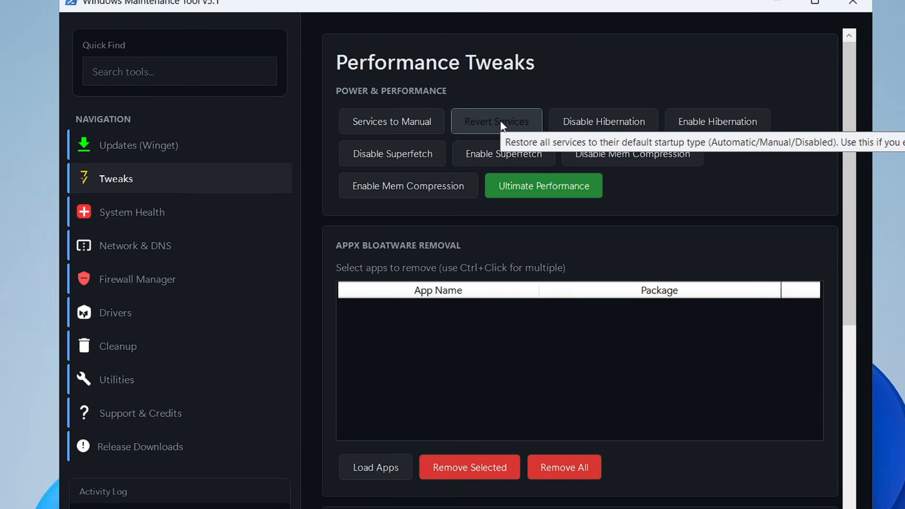
click(499, 120)
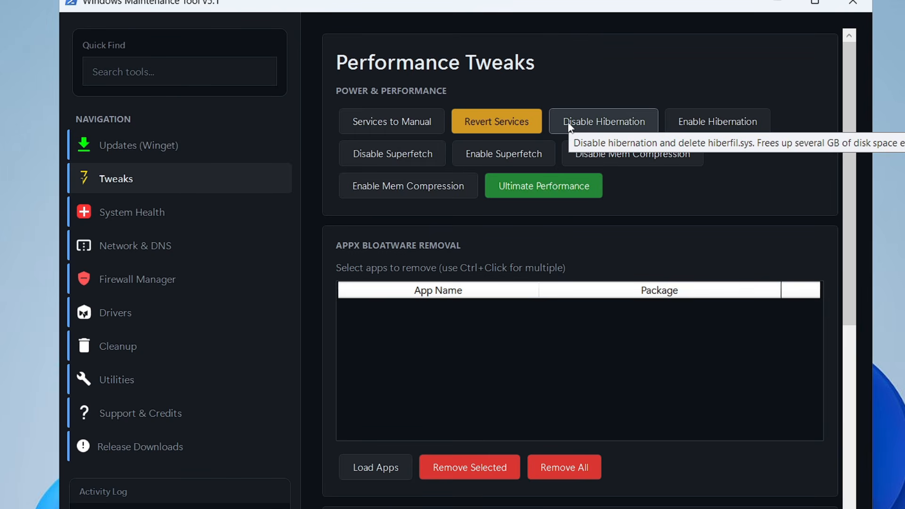
click(394, 157)
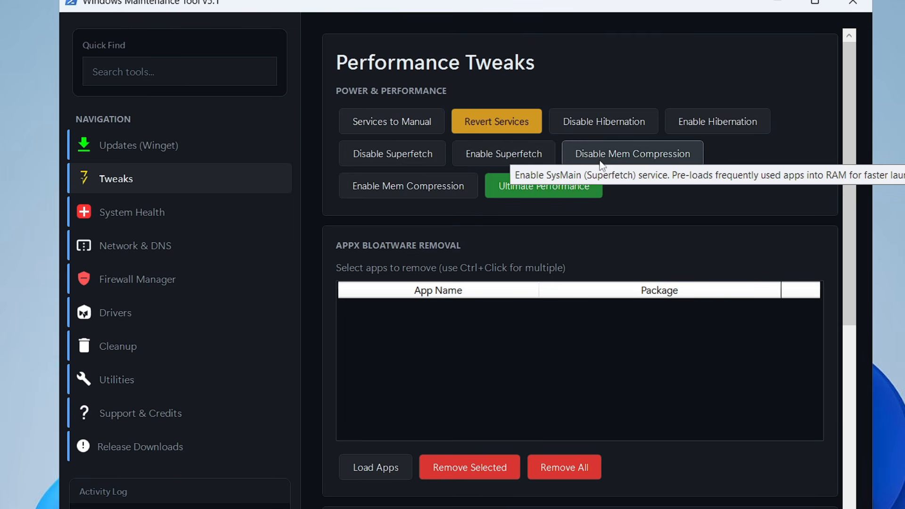
click(616, 154)
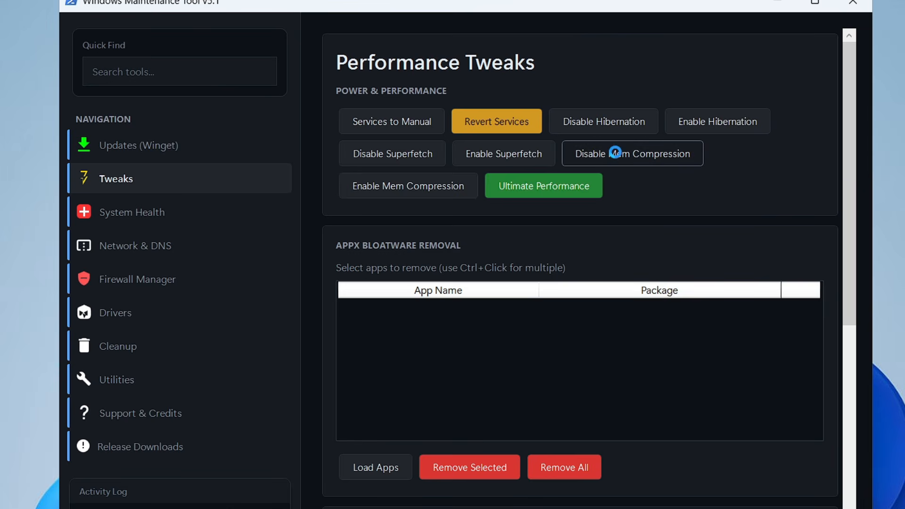
Step: Check the available power plans, including the additional ones, in the Power Options opened through powercfg.cpl
click(539, 188)
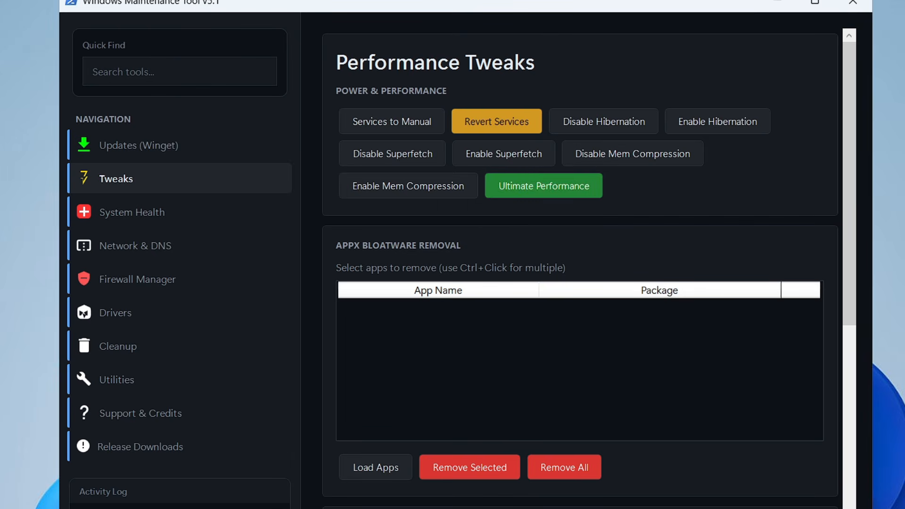
key(super)
text(powercfg.cpl)
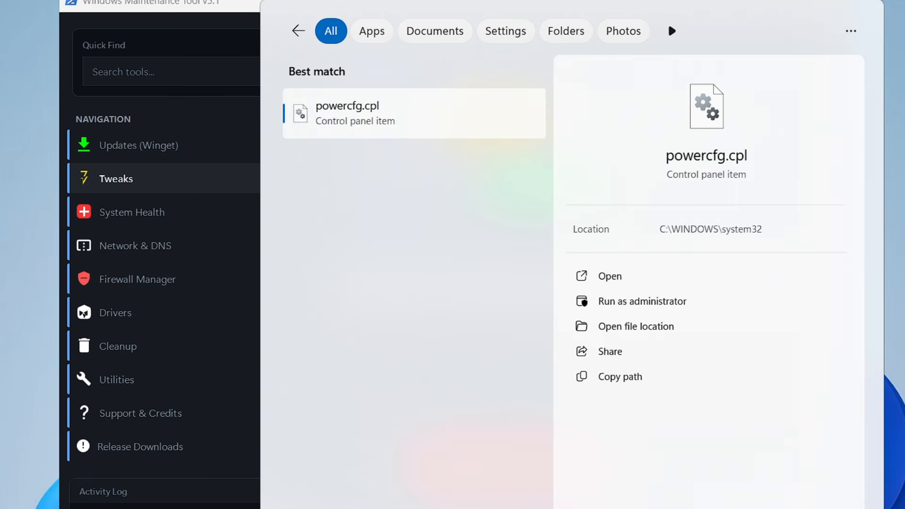
key(Return)
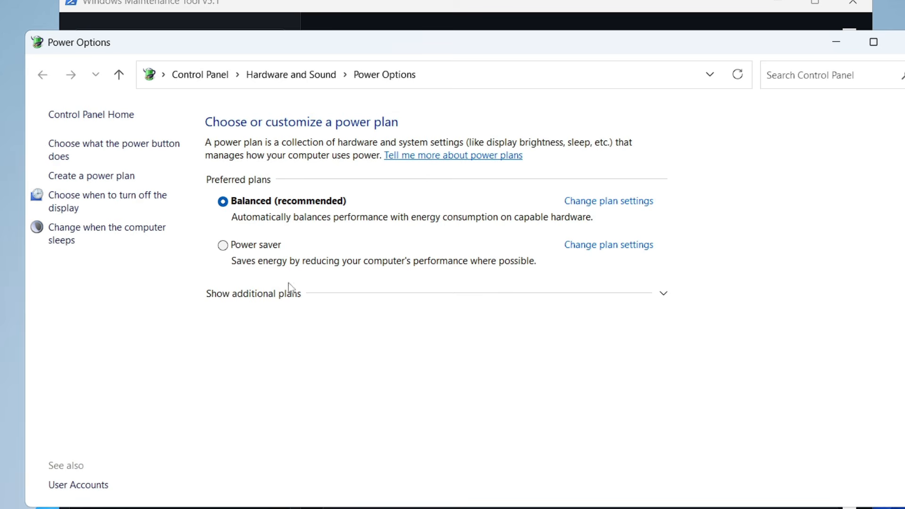
click(295, 295)
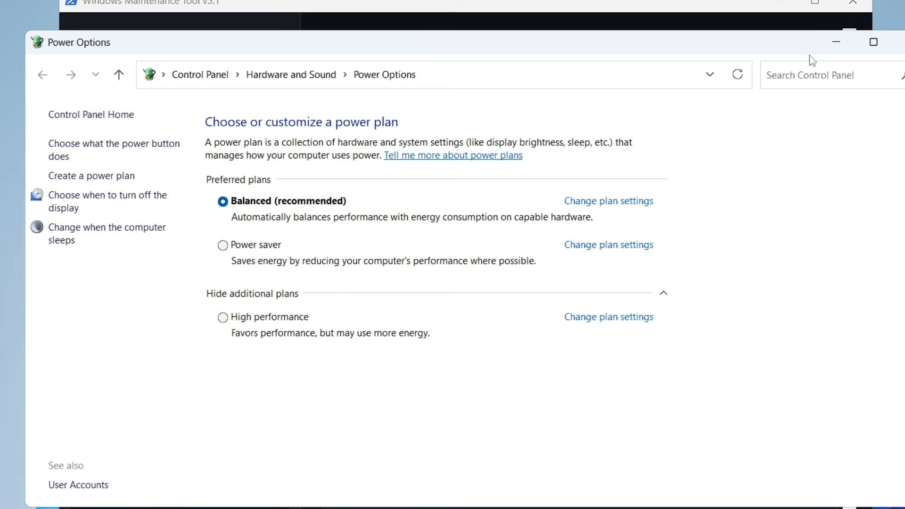
click(898, 41)
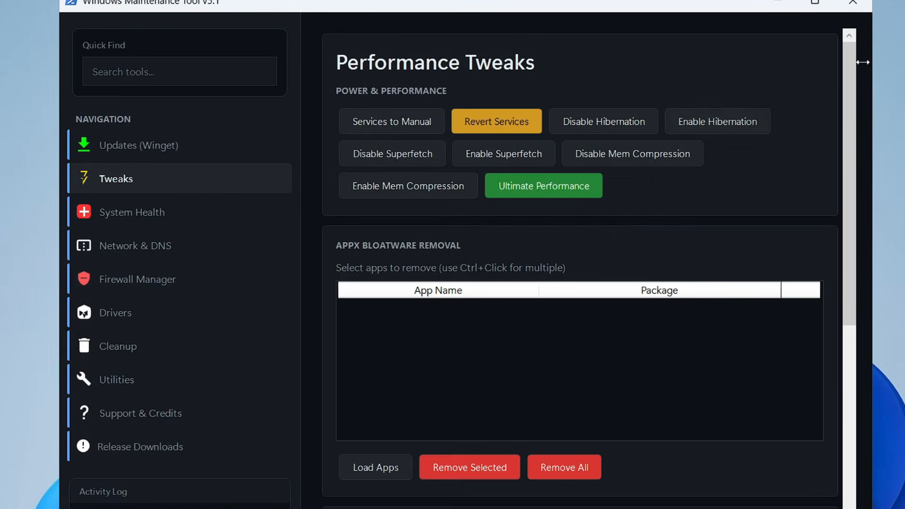
Step: Add the Ultimate Performance power plan with the maintenance tool and activate it in Power Options
click(550, 189)
key(super+s)
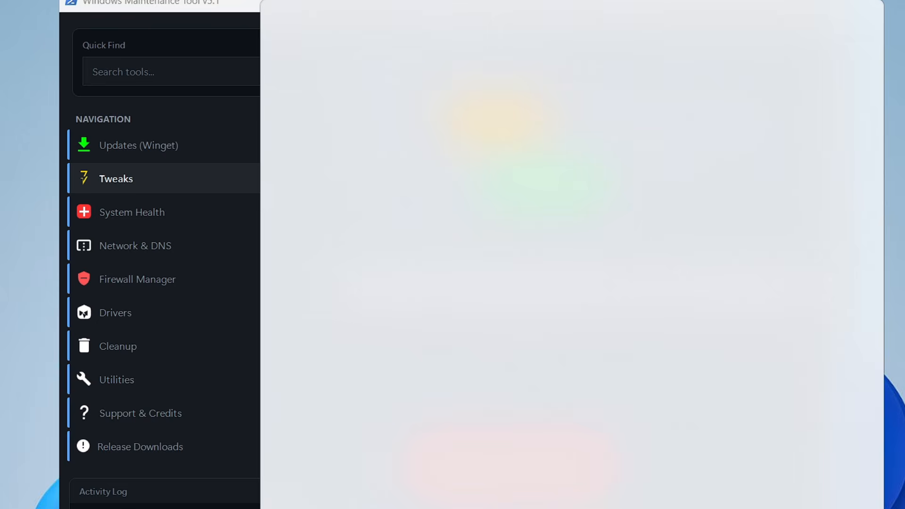
key(Escape)
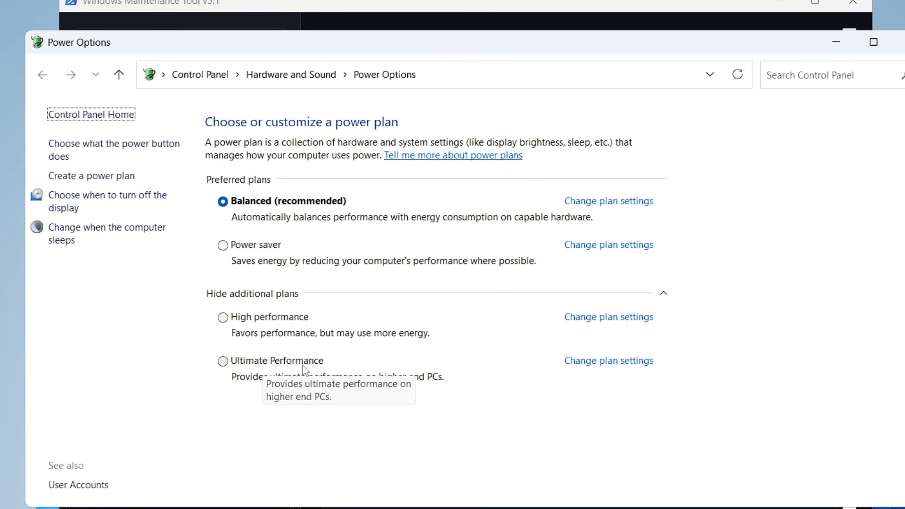
click(292, 366)
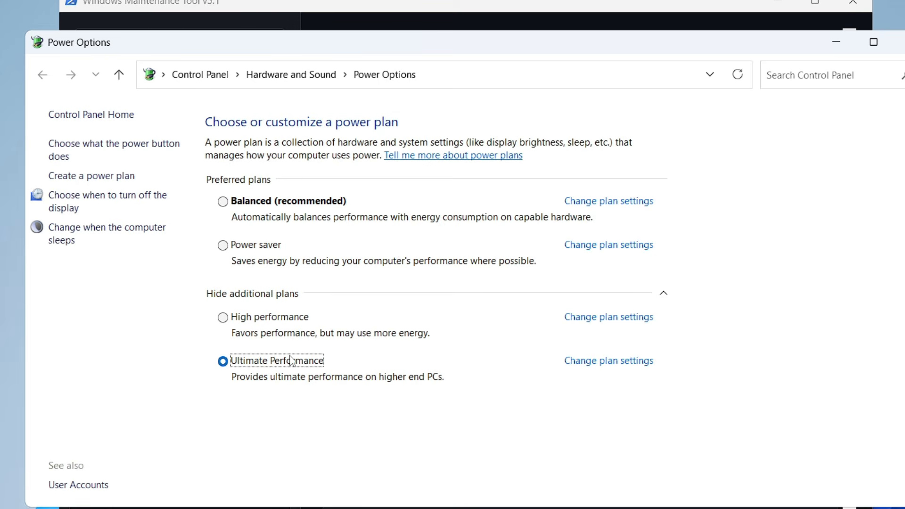
click(902, 42)
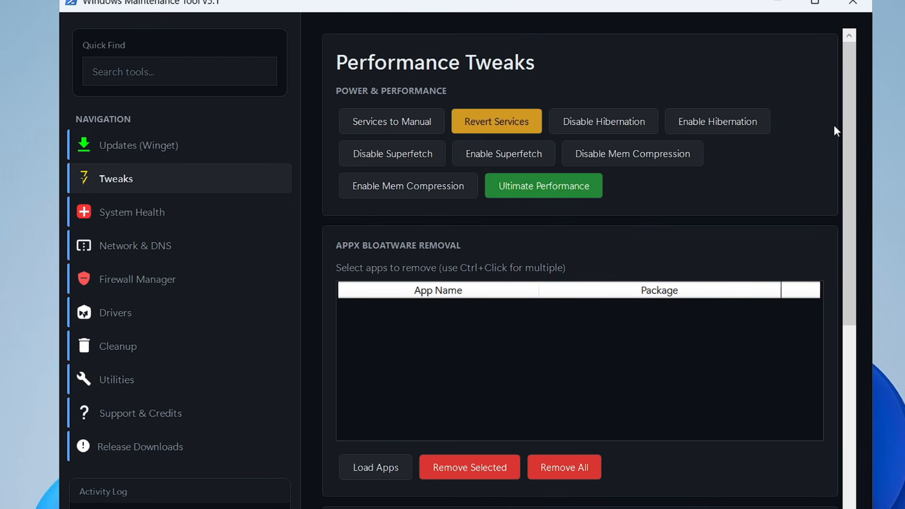
Step: Load the AppX apps and remove Xbox Live, Xbox Identity Provider, Microsoft Solitaire, Weather, Groove Music and Get Help
scroll(424, 233, down, 2)
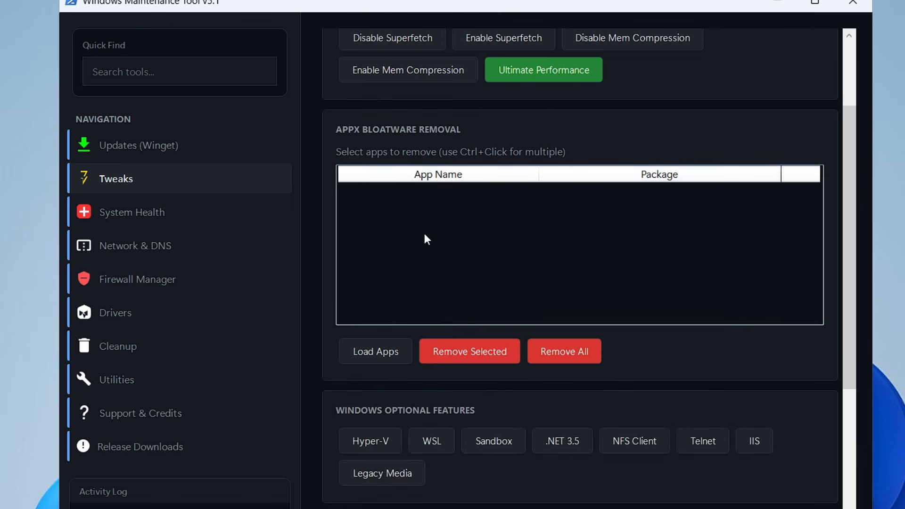
click(389, 352)
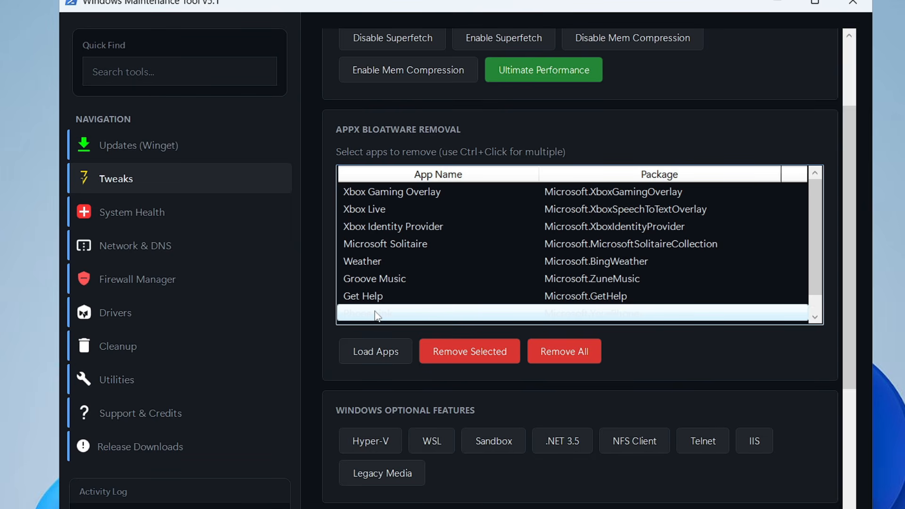
click(391, 203)
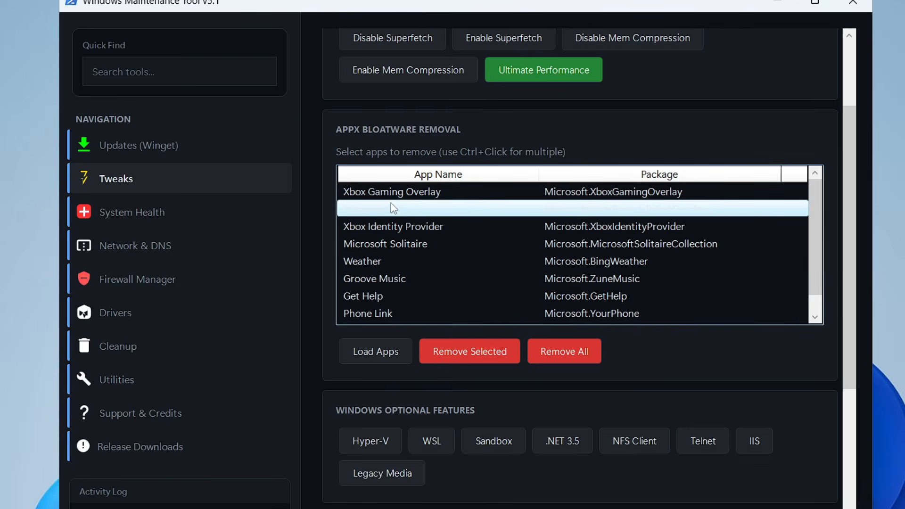
ctrl+click(392, 228)
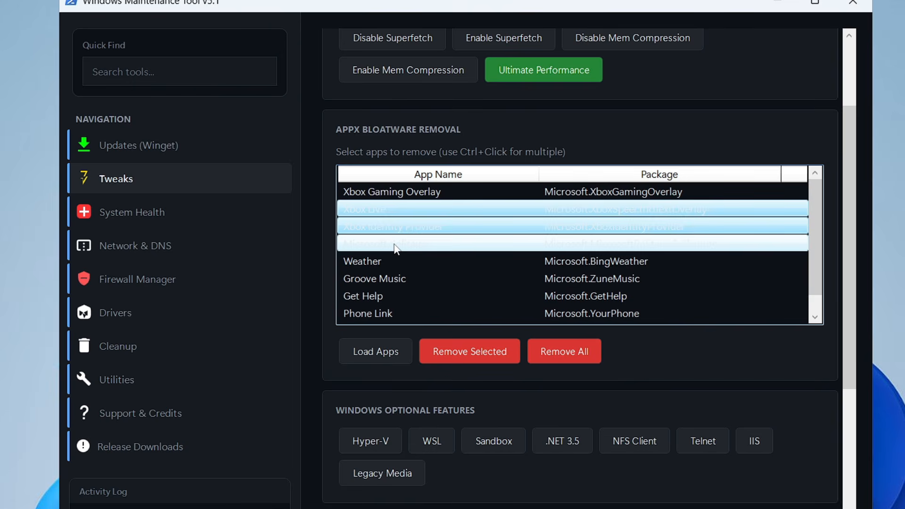
ctrl+click(394, 245)
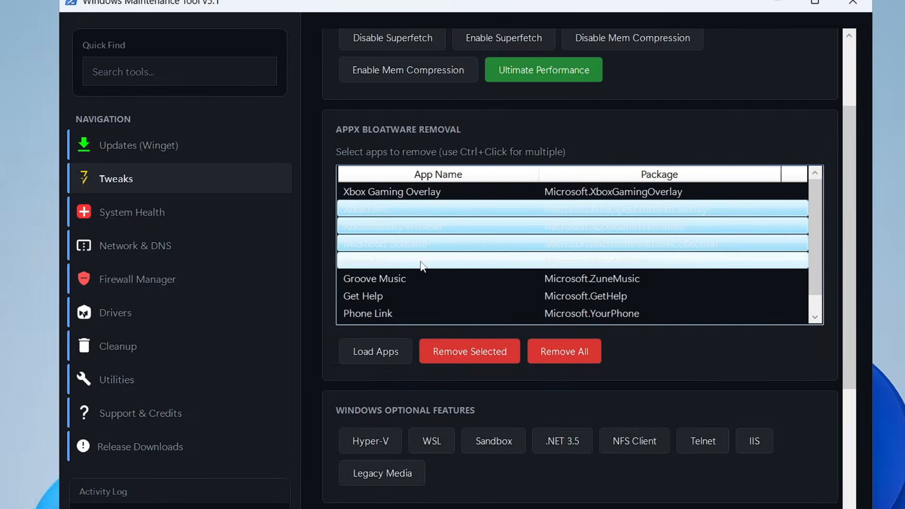
ctrl+click(410, 262)
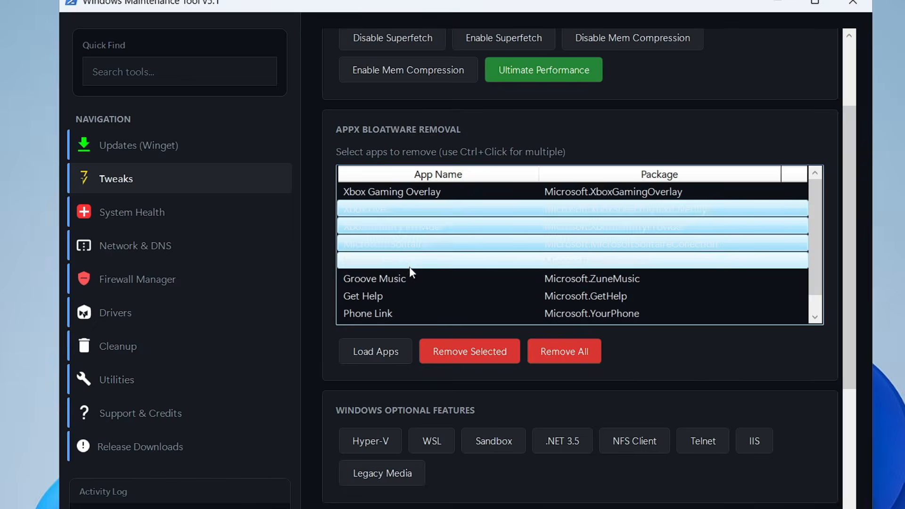
ctrl+click(410, 279)
ctrl+click(405, 296)
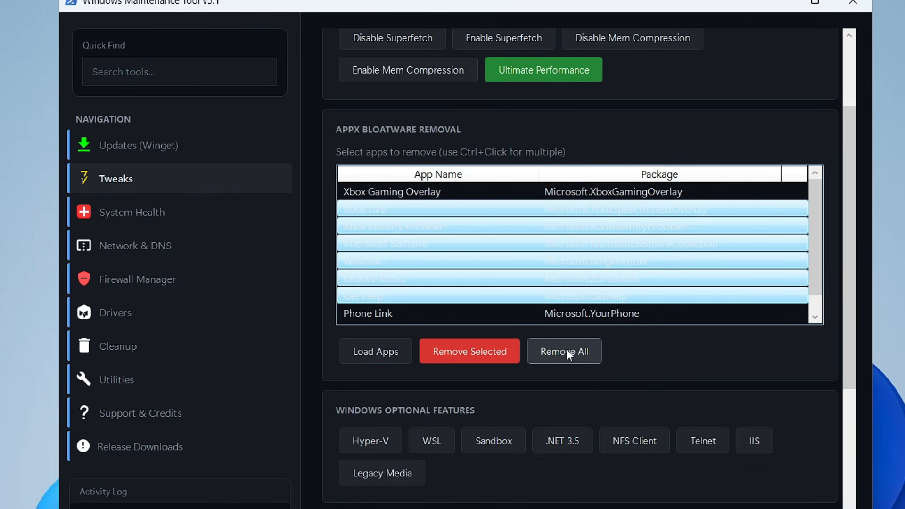
click(476, 353)
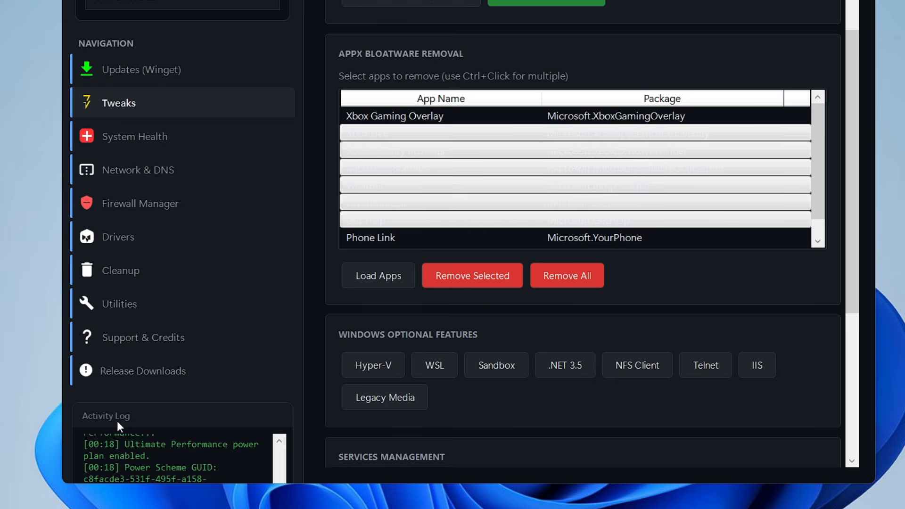
Step: Optimize the Windows services and choose the Security Only preset for Windows Update
scroll(389, 192, down, 3)
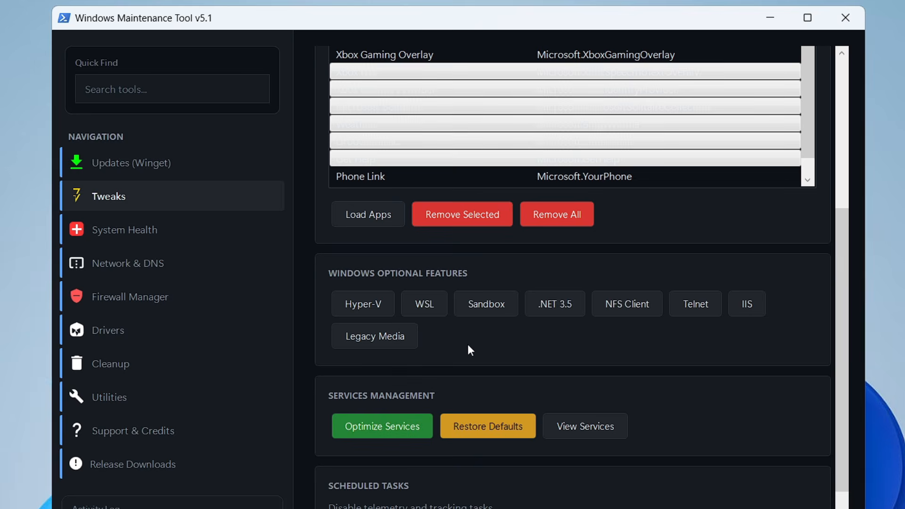
scroll(448, 351, down, 1)
scroll(391, 361, down, 1)
click(400, 361)
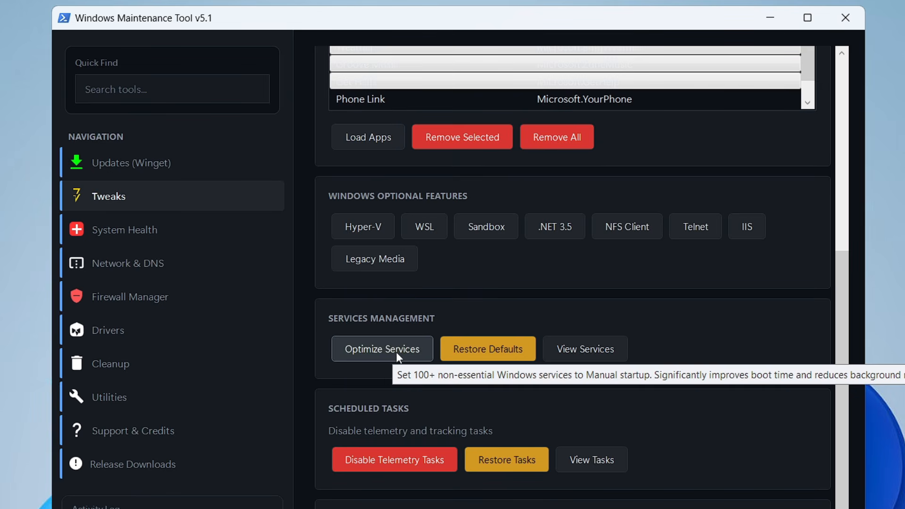
click(396, 353)
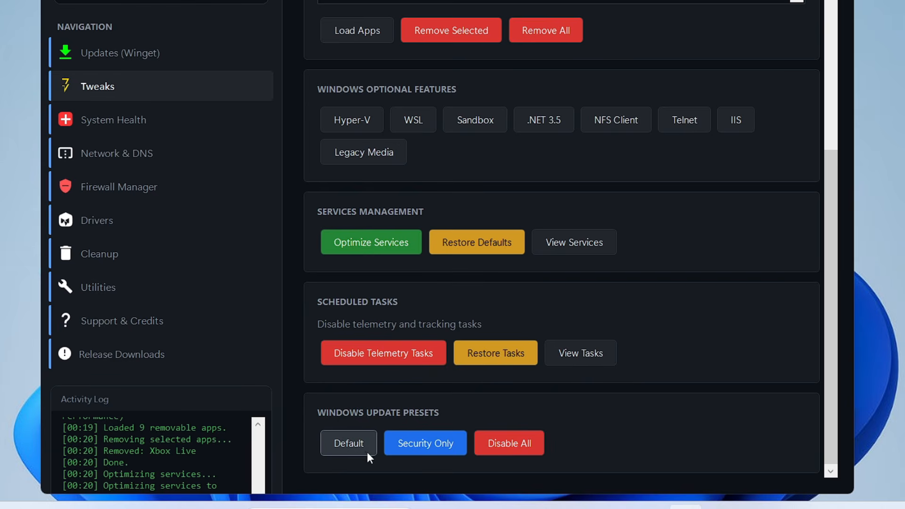
click(445, 448)
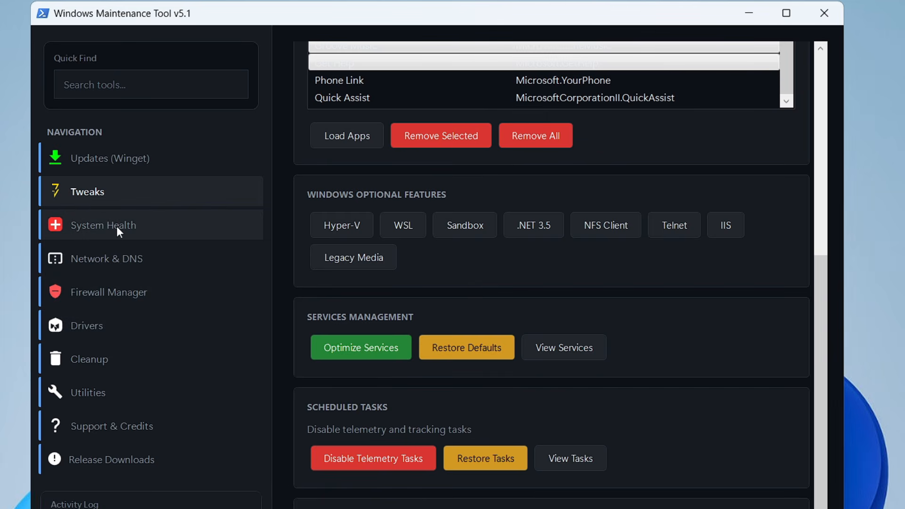
Step: Run an SFC scan from the System Health repair tools and minimize the PowerShell window while it scans
click(128, 124)
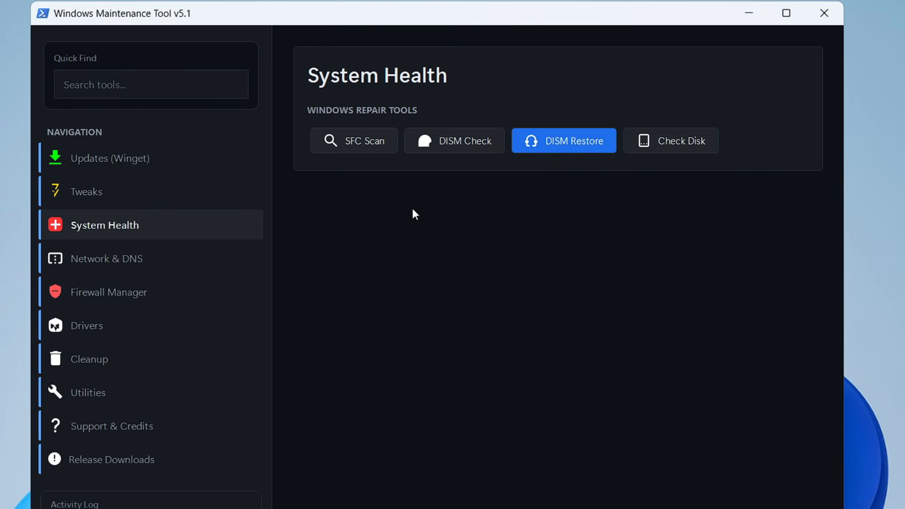
click(373, 139)
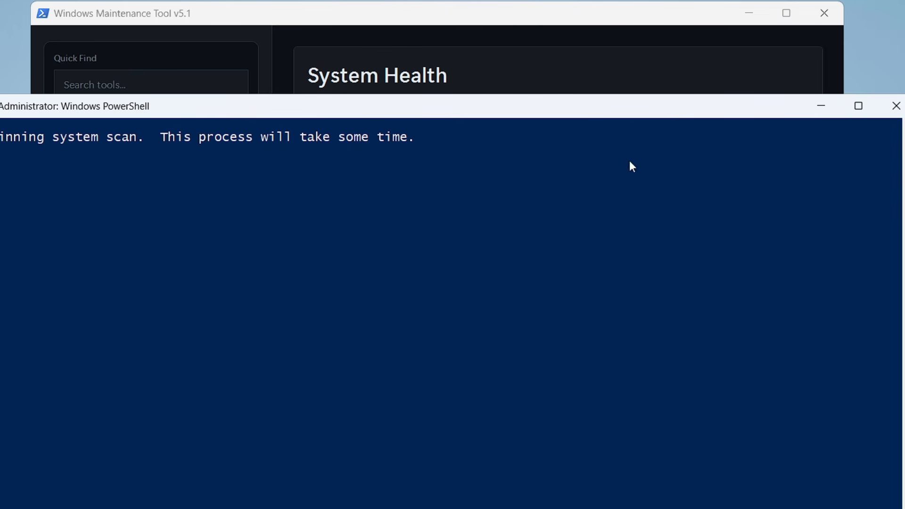
click(823, 107)
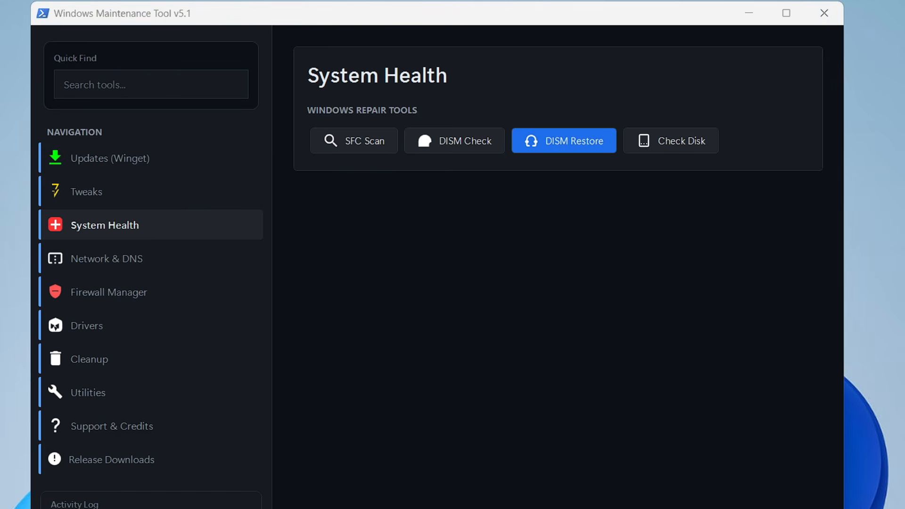
click(680, 478)
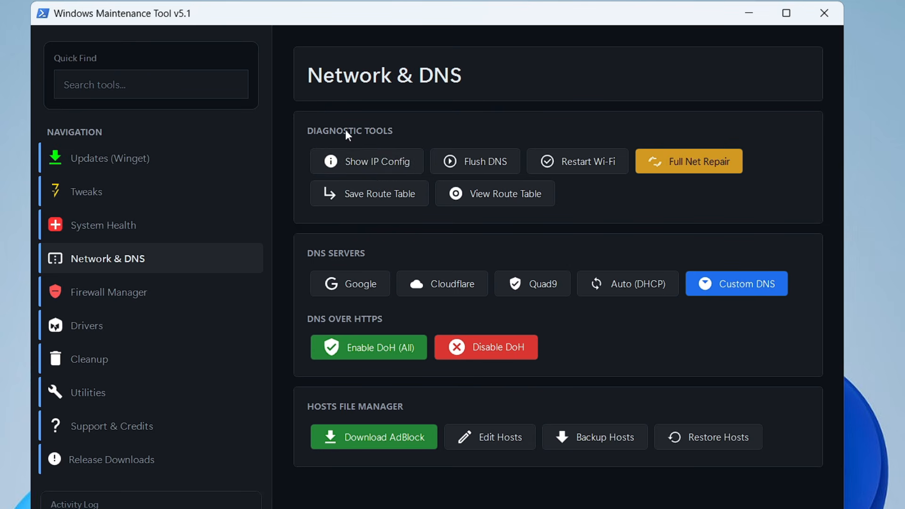
Step: View the full IP configuration with the Network & DNS diagnostic tools and close its window
click(378, 165)
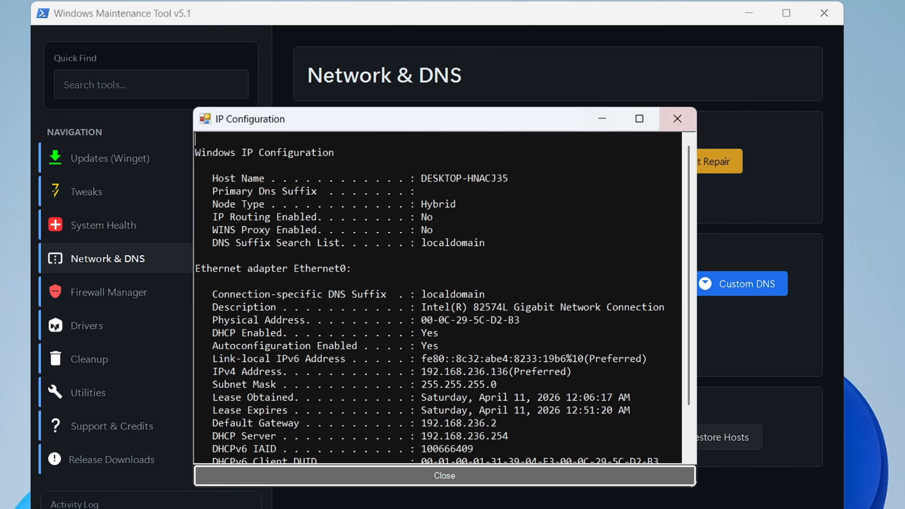
scroll(441, 297, down, 2)
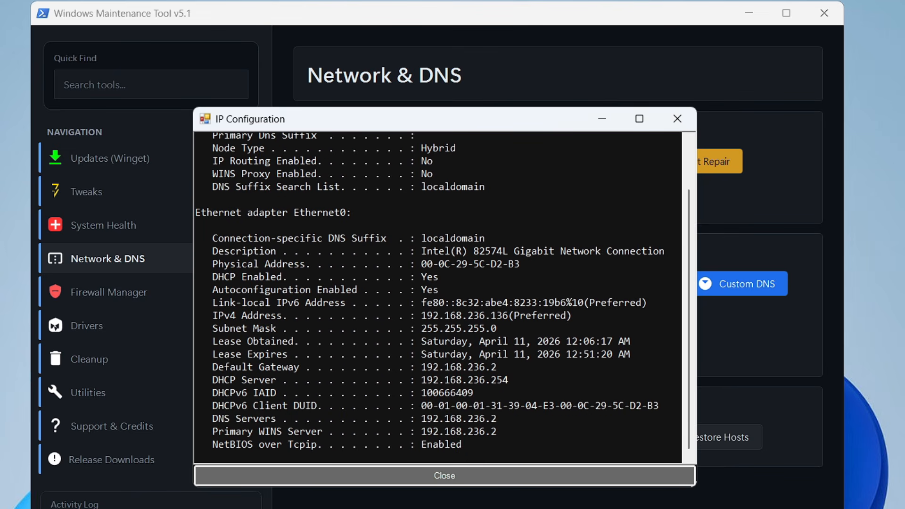
click(678, 119)
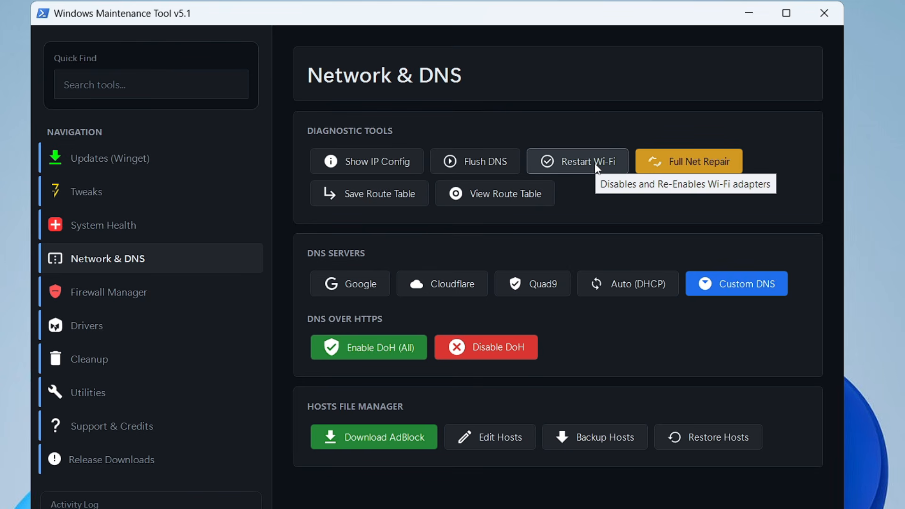
Step: Set the DNS servers to the Cloudflare preset (1.1.1.1 / 1.0.0.1) on all active adapters
click(705, 165)
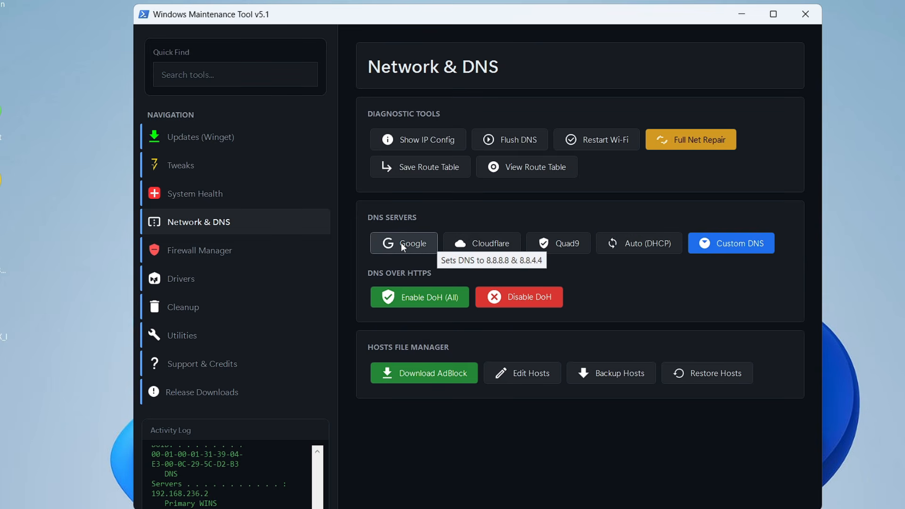
click(479, 242)
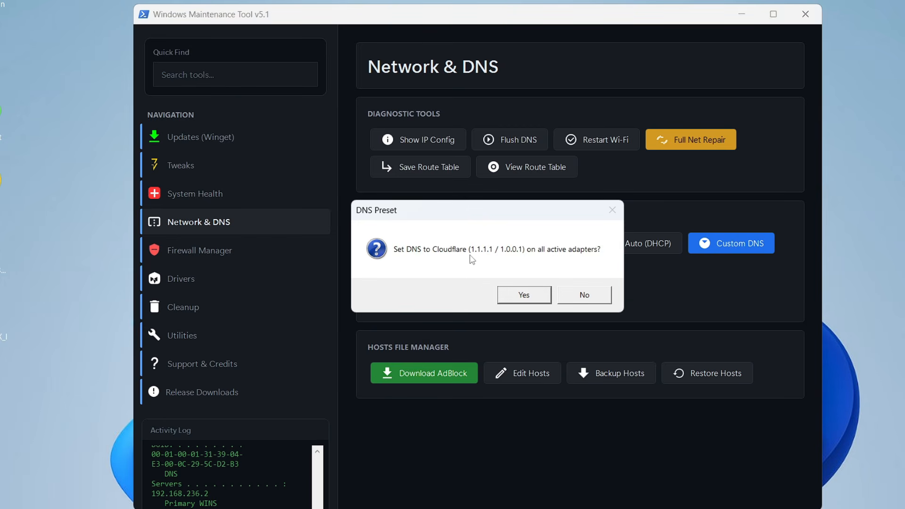
click(523, 295)
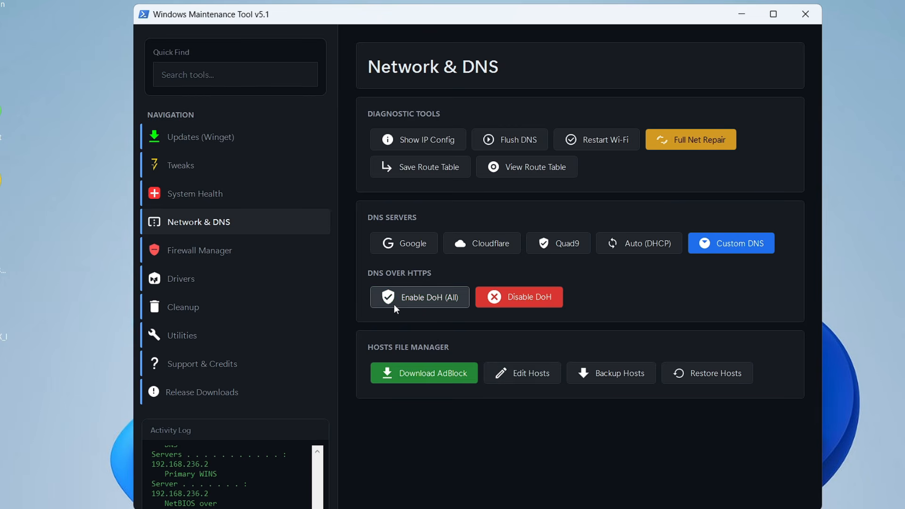
Step: Review the firewall rules in Firewall Manager and select the outbound rule MSDTC-Out-TCP
click(223, 251)
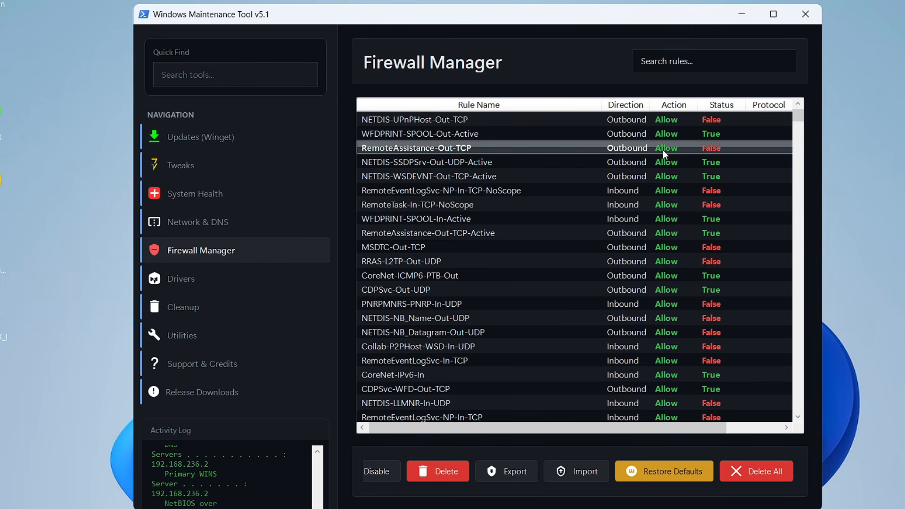
click(662, 150)
click(521, 247)
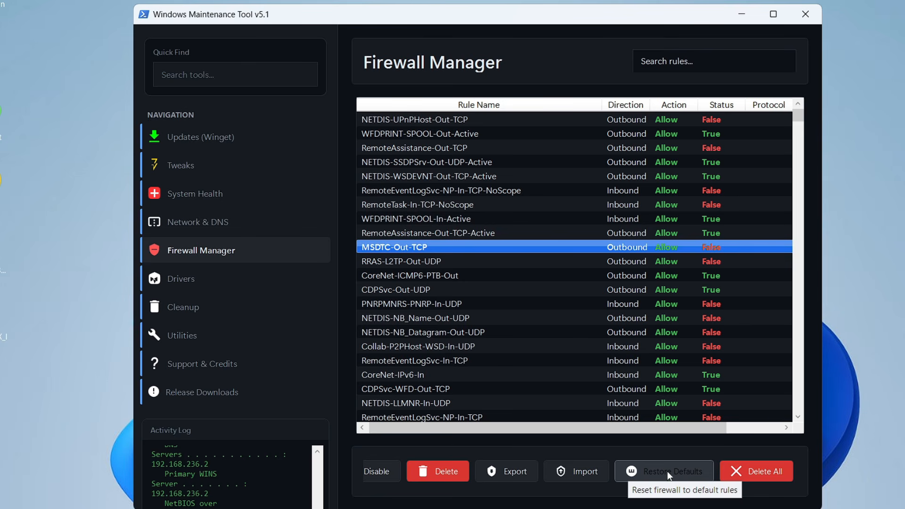
Step: Generate a driver report in Driver Management and look over the Remove Ghost Devices and Clean Old Drivers tools
click(211, 279)
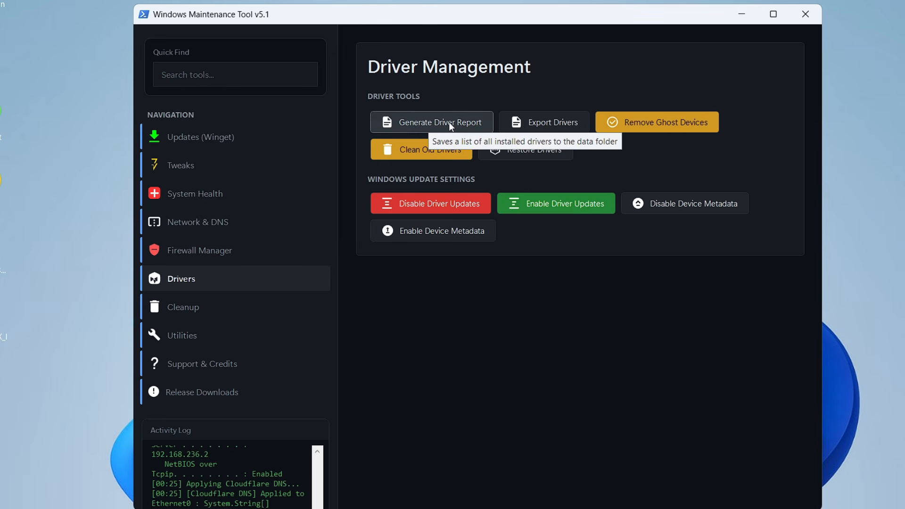
click(644, 123)
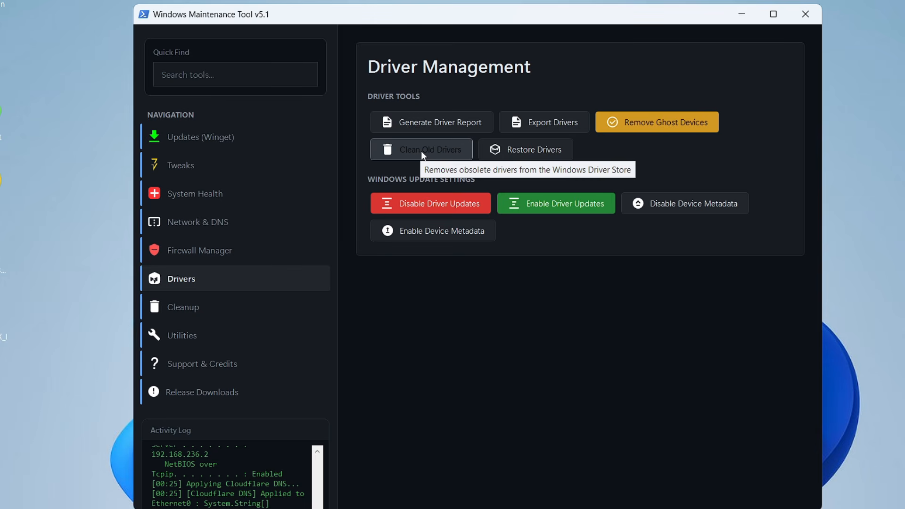
click(420, 151)
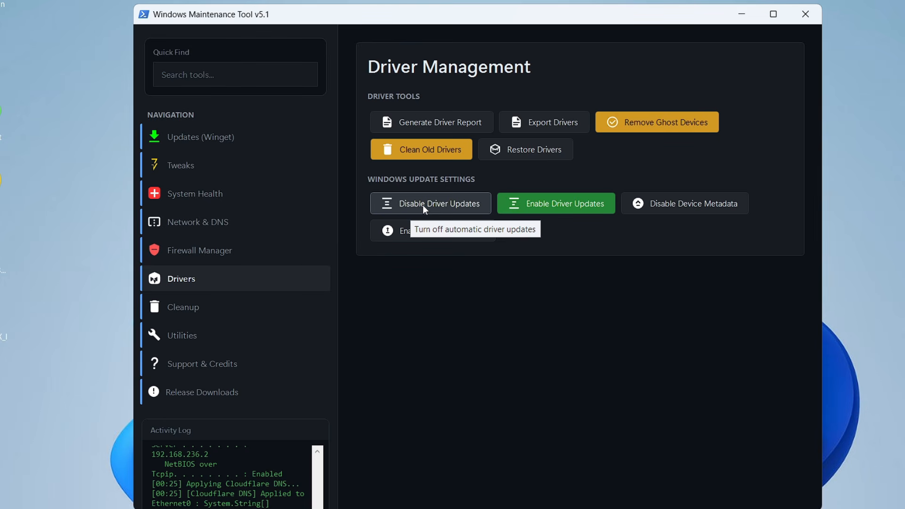
Step: Inspect the file categories Disk Cleanup offers to delete on drive C:, and cancel without cleaning
click(212, 310)
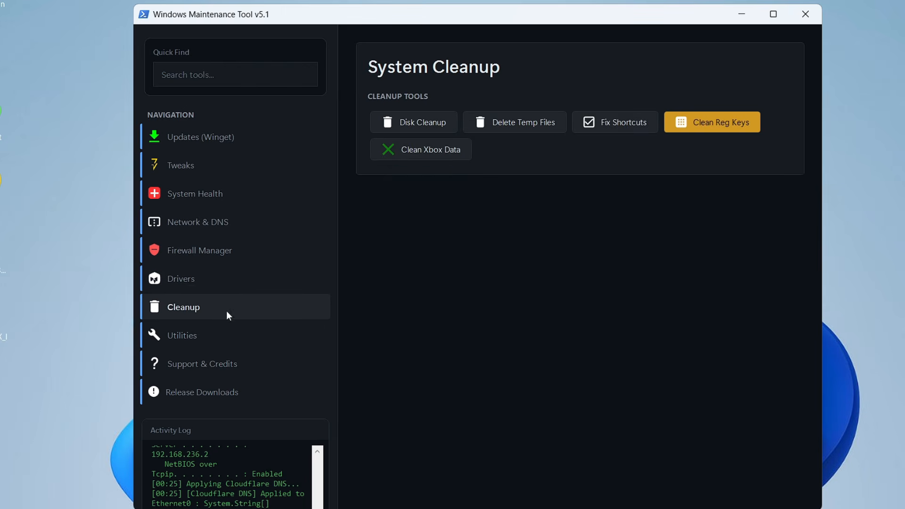
click(426, 126)
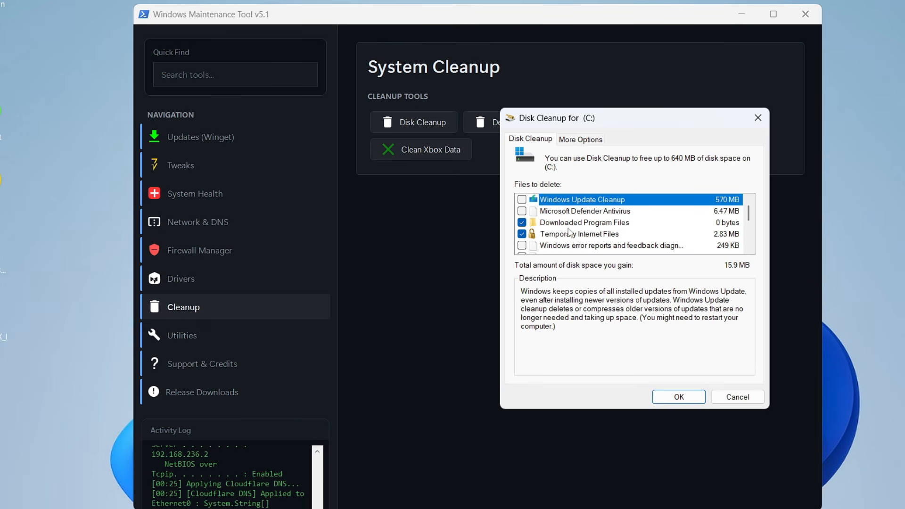
click(736, 398)
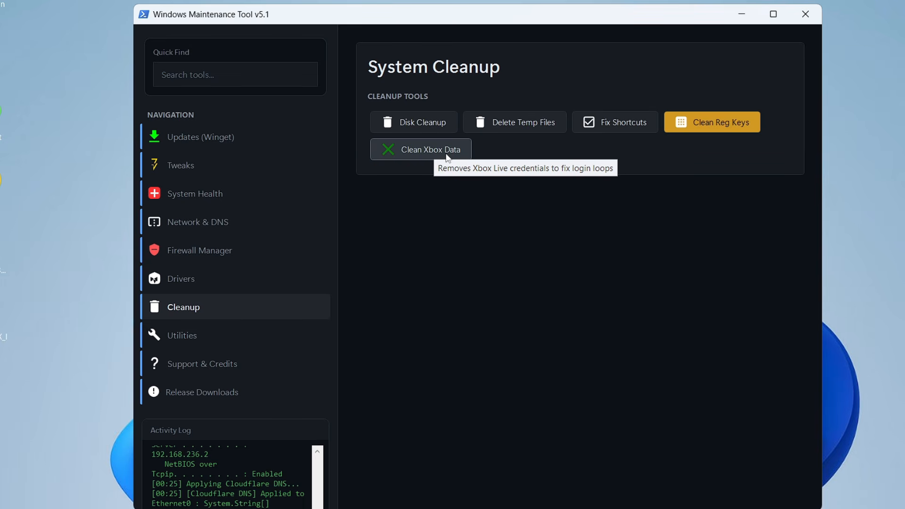
Step: Look over the system tools and repair options in Utilities, including MAS Activation and Reset Update Svc
click(185, 336)
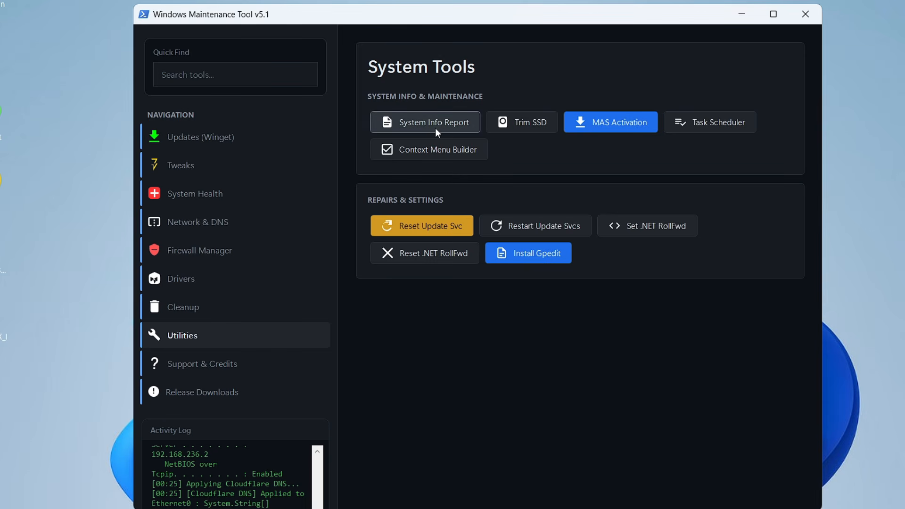
click(622, 118)
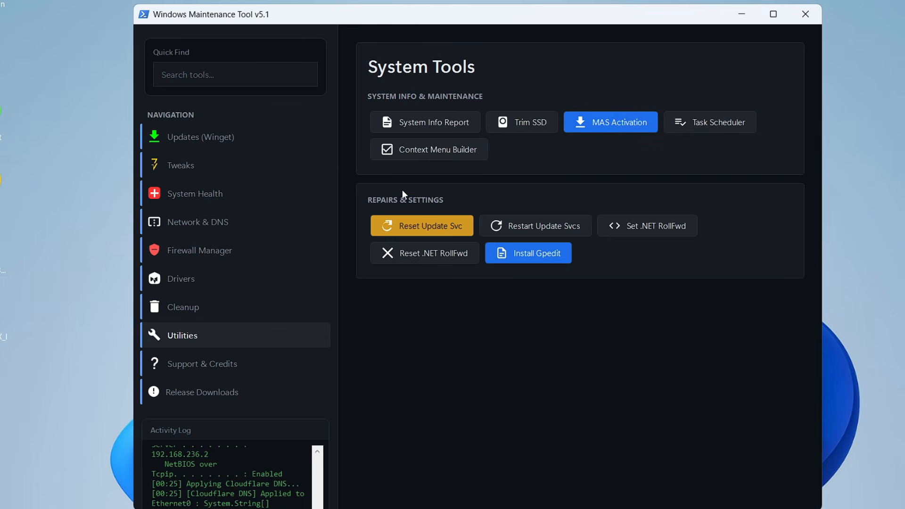
click(419, 234)
click(198, 222)
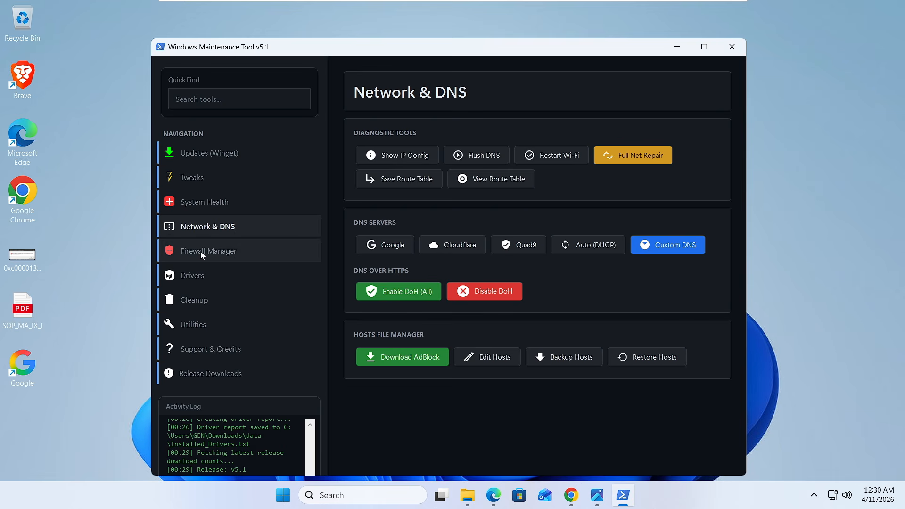
click(192, 255)
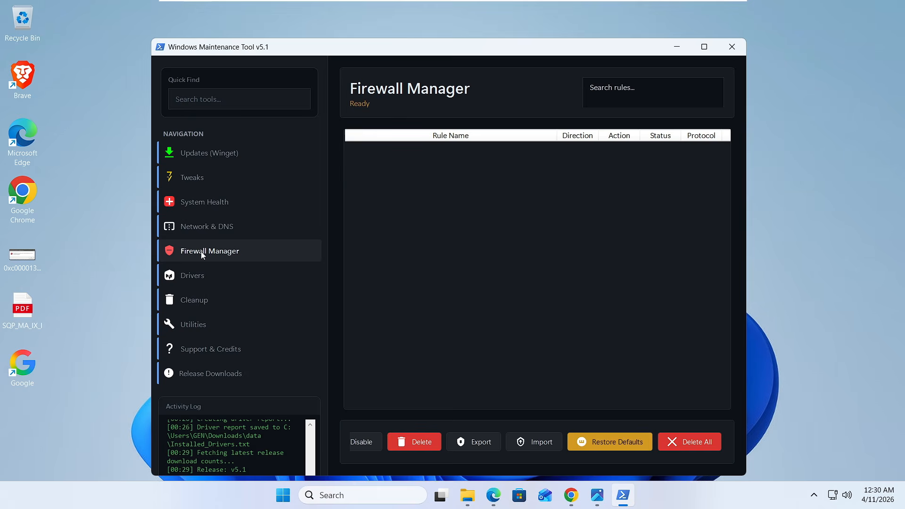